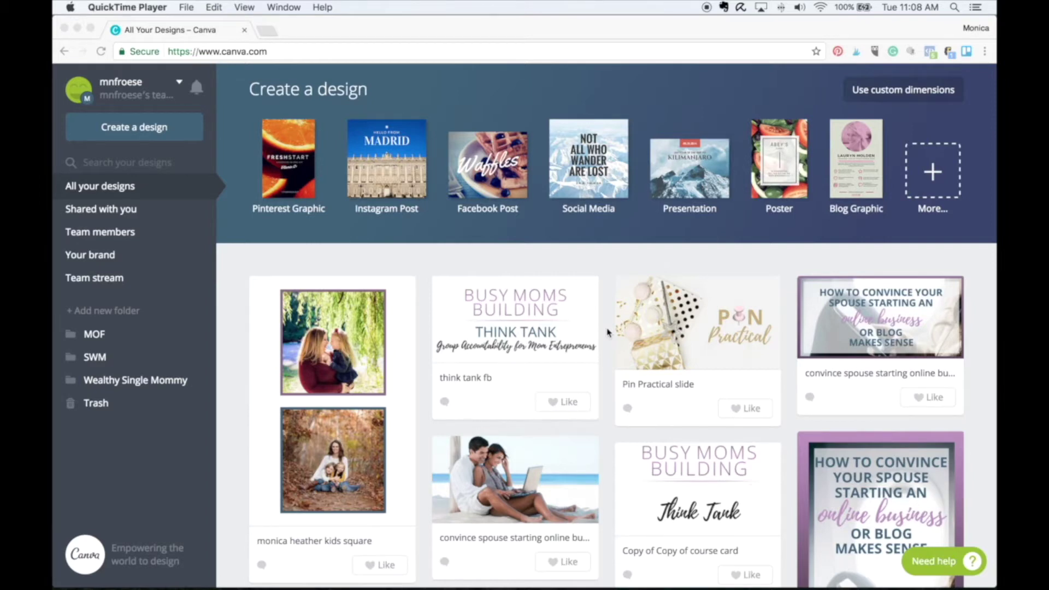
# Start a new 735 × 1102 px Pinterest Graphic design from the full list of design types
pyautogui.click(951, 180)
pyautogui.click(939, 180)
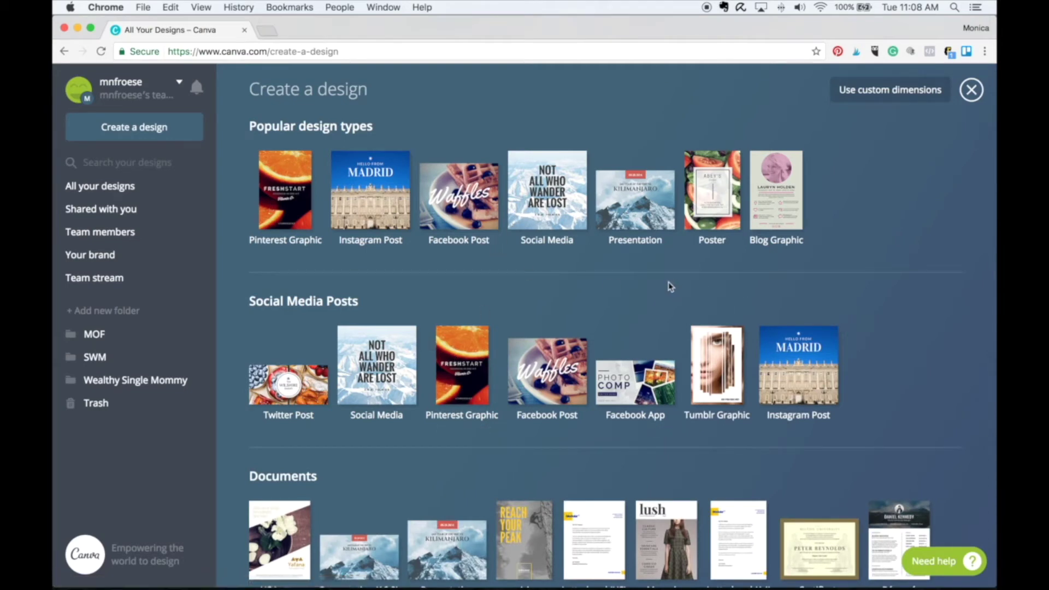
pyautogui.scroll(-5, 651, 277)
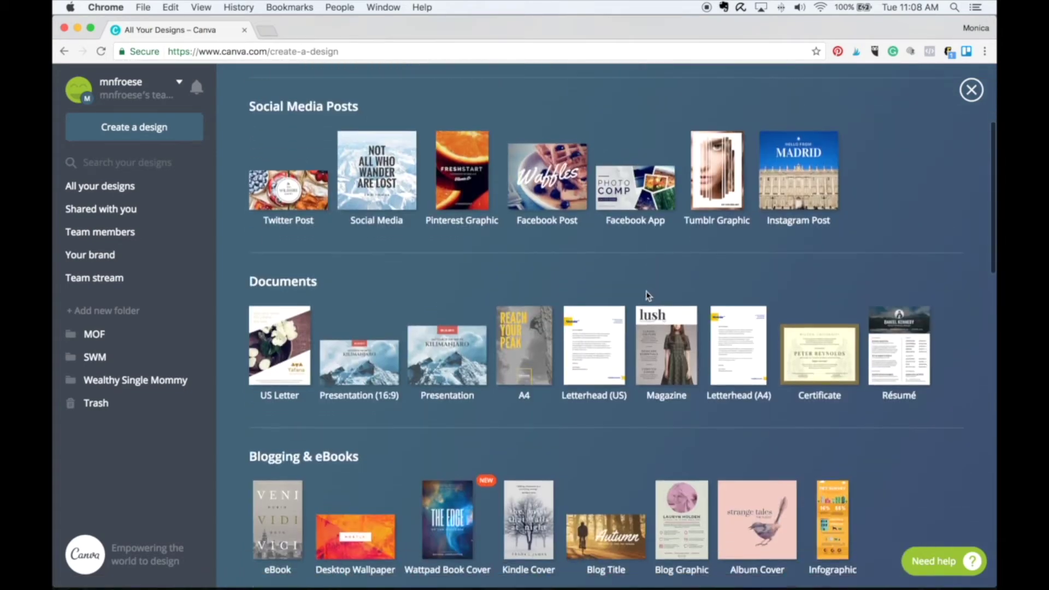
pyautogui.scroll(-2, 629, 329)
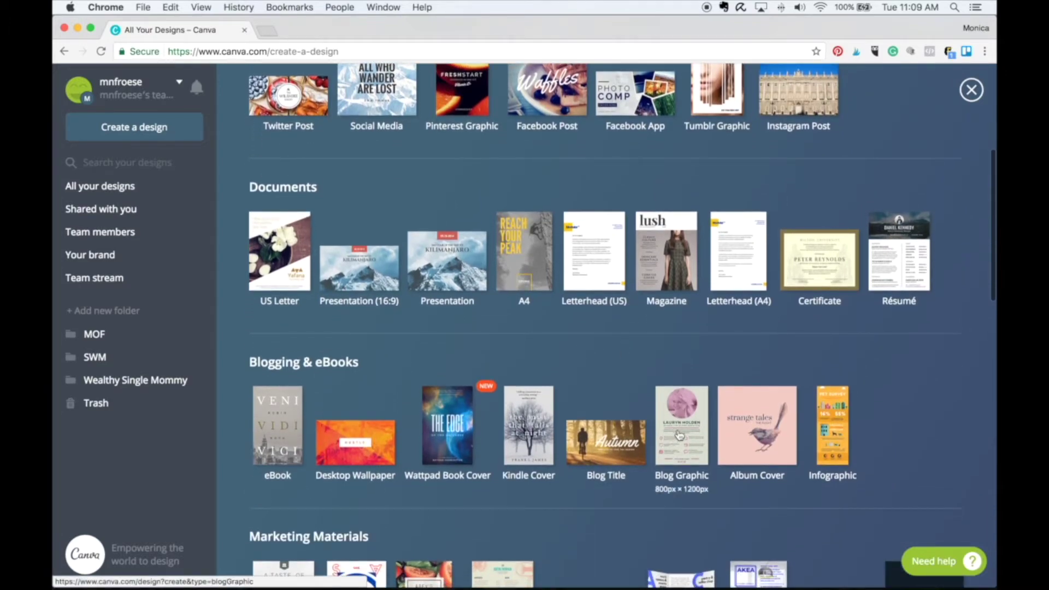
pyautogui.scroll(7, 680, 435)
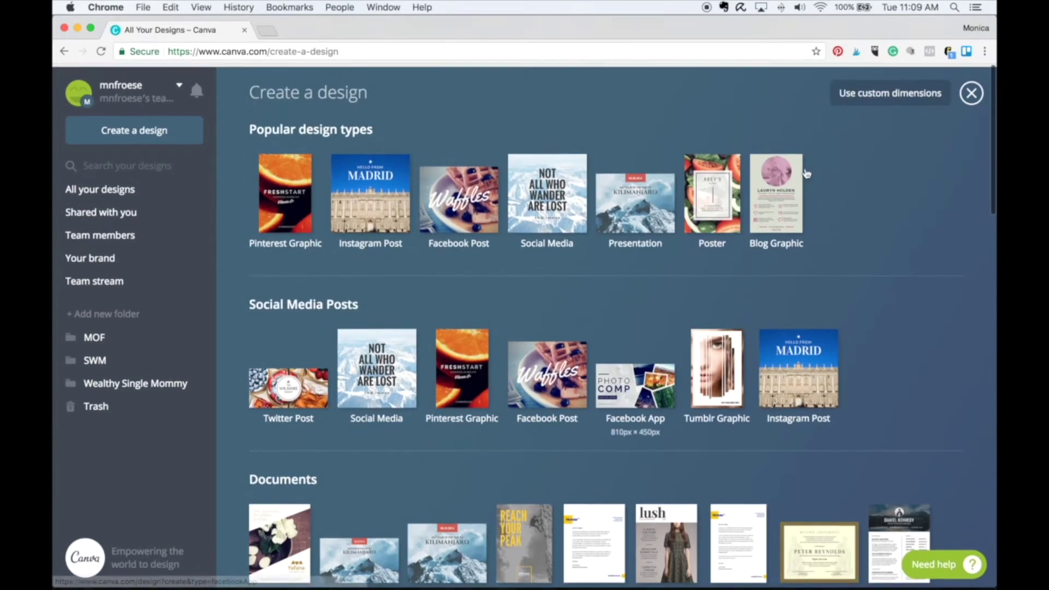
pyautogui.click(868, 91)
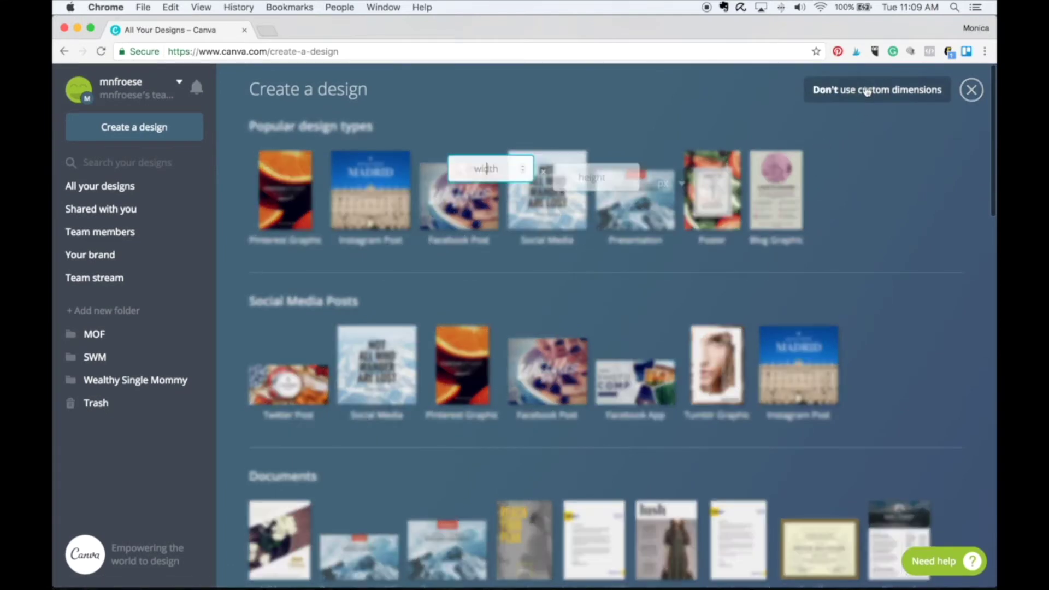
pyautogui.click(971, 89)
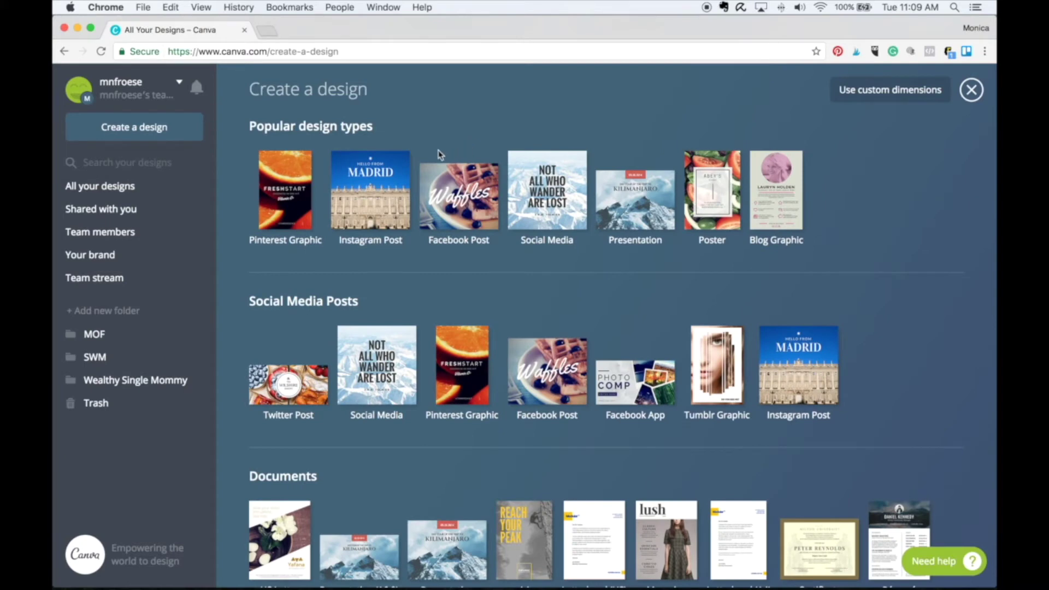
pyautogui.click(284, 181)
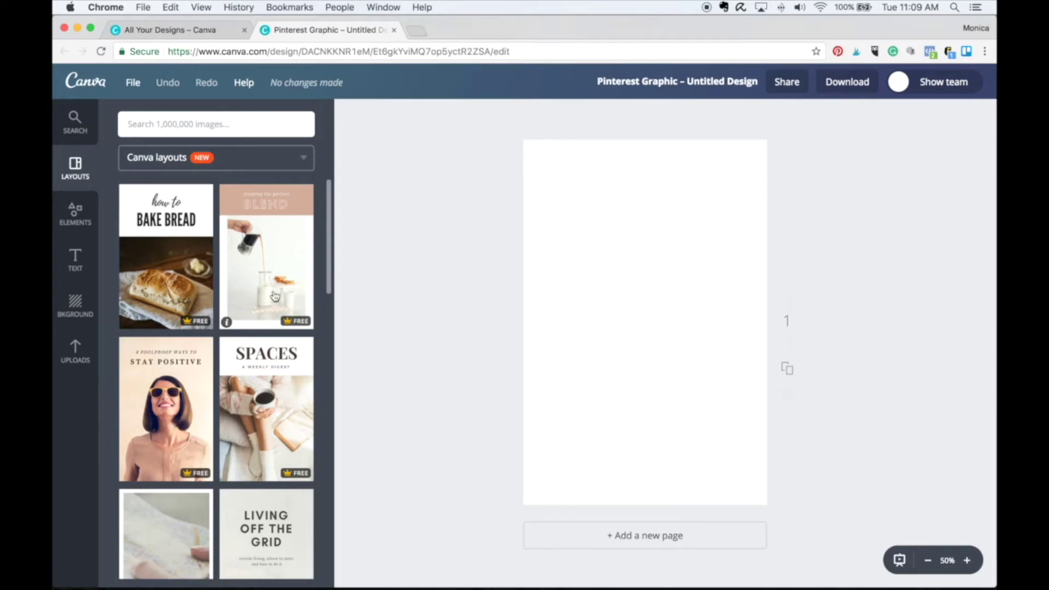
# Browse the Canva layouts, such as 'How to Bake Bread', for the blank pin, then return to the top
pyautogui.scroll(-6, 275, 296)
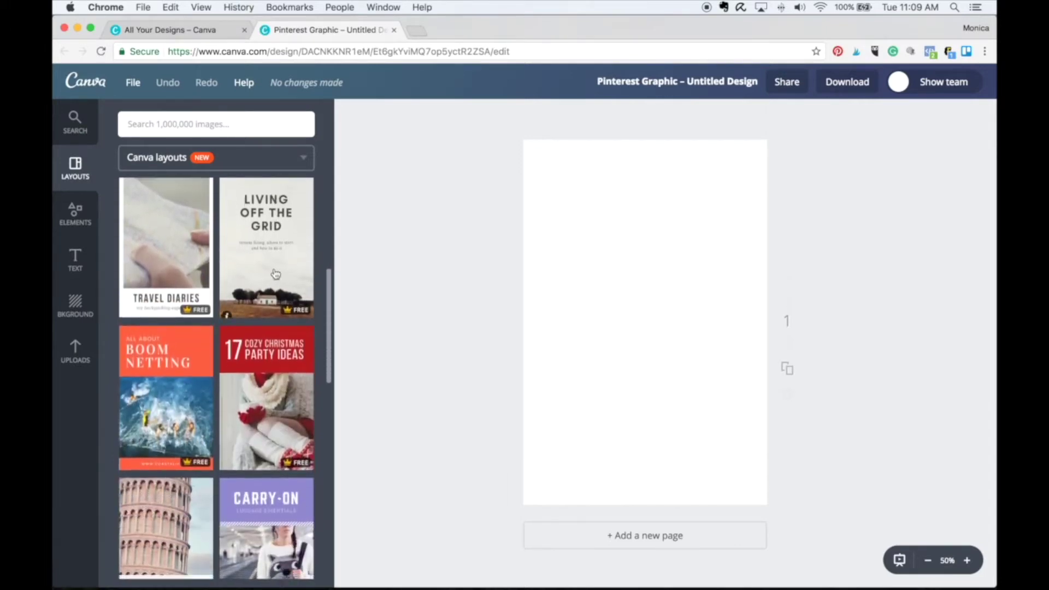
pyautogui.scroll(-7, 276, 274)
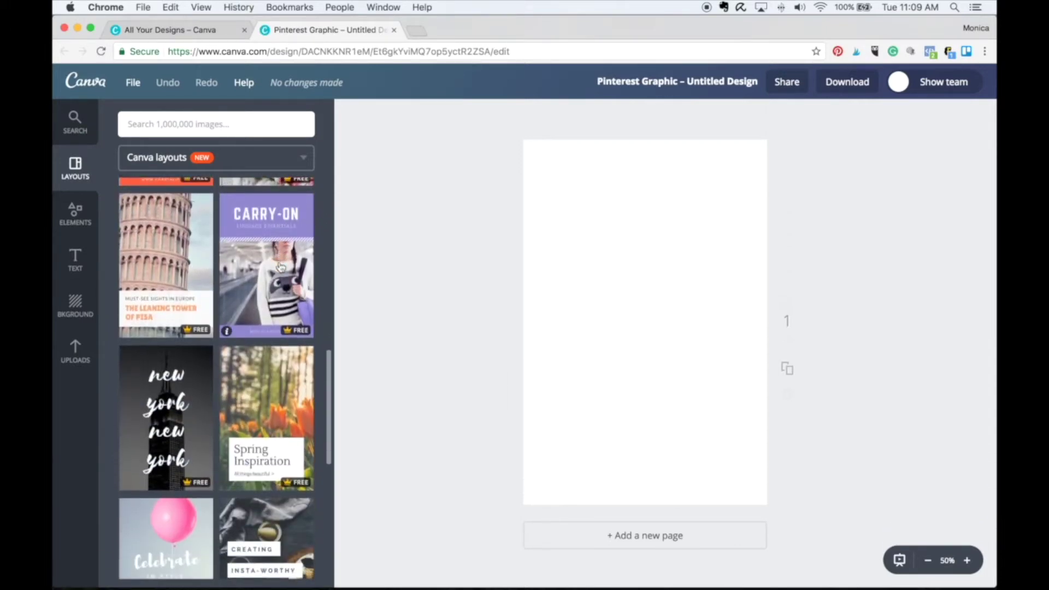
pyautogui.scroll(10, 280, 267)
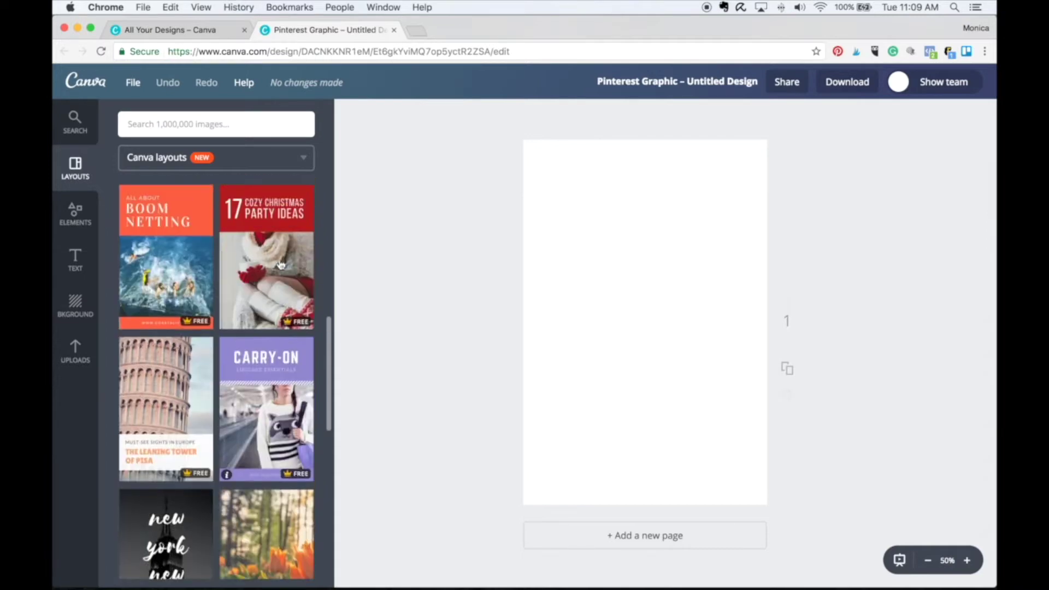
pyautogui.scroll(1, 367, 283)
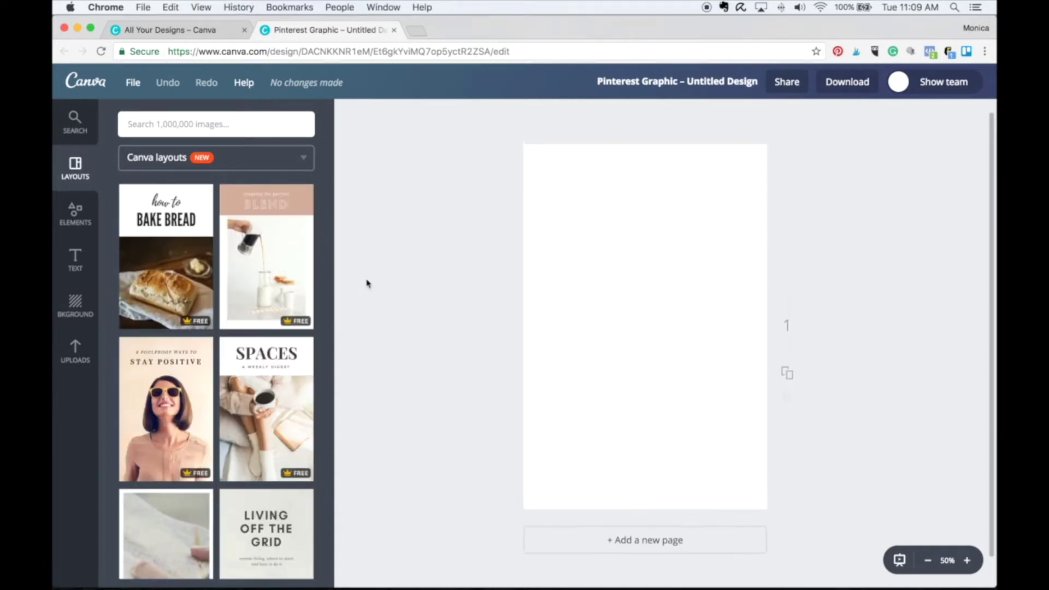
# Apply the saved 'How to Convince Your Spouse' pin from All your designs as the page layout
pyautogui.click(306, 159)
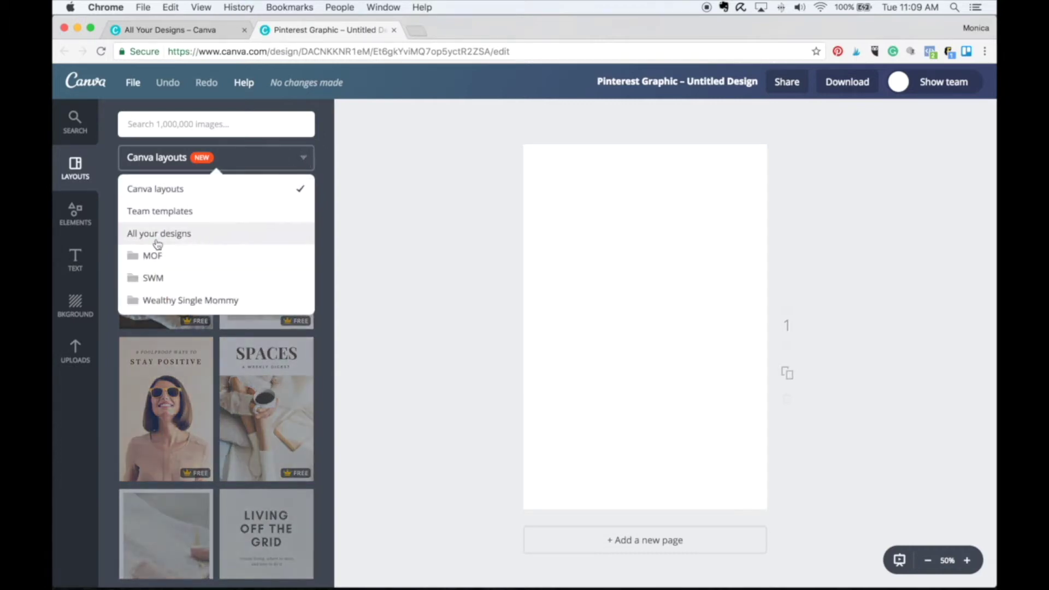
pyautogui.click(158, 236)
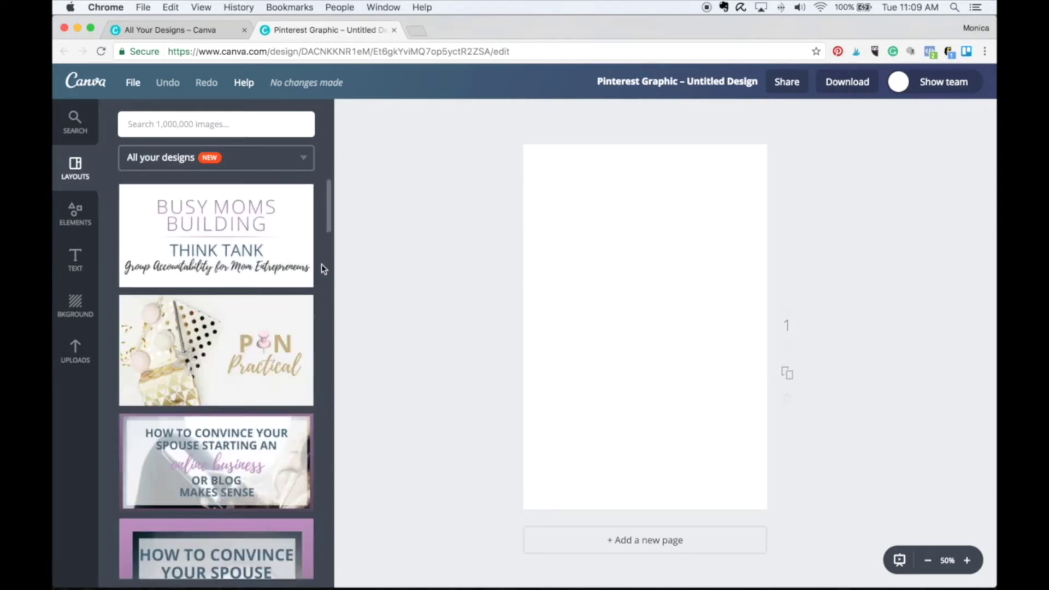
pyautogui.scroll(-5, 304, 276)
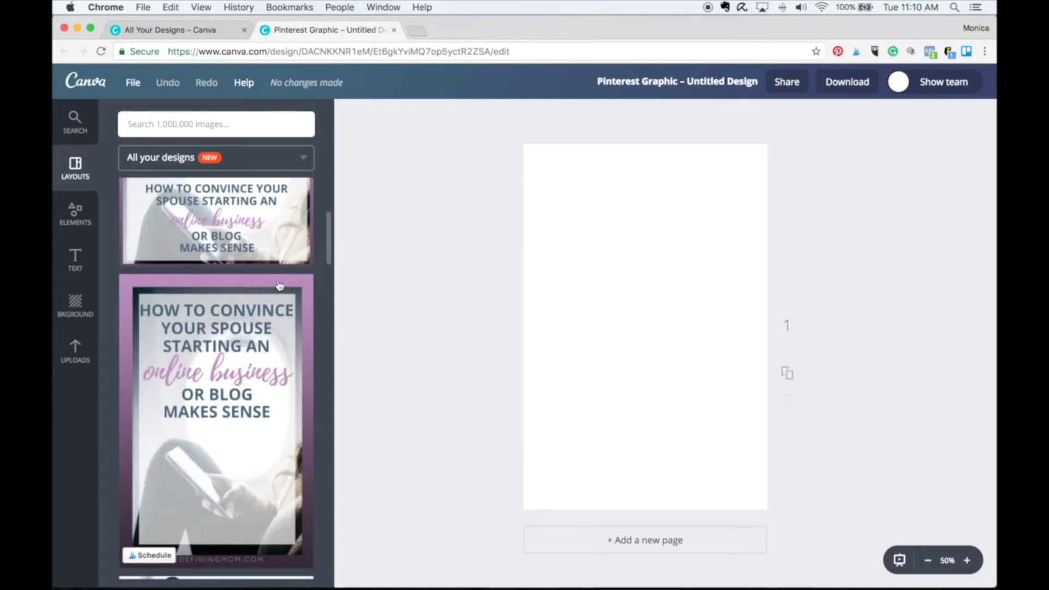
pyautogui.click(279, 285)
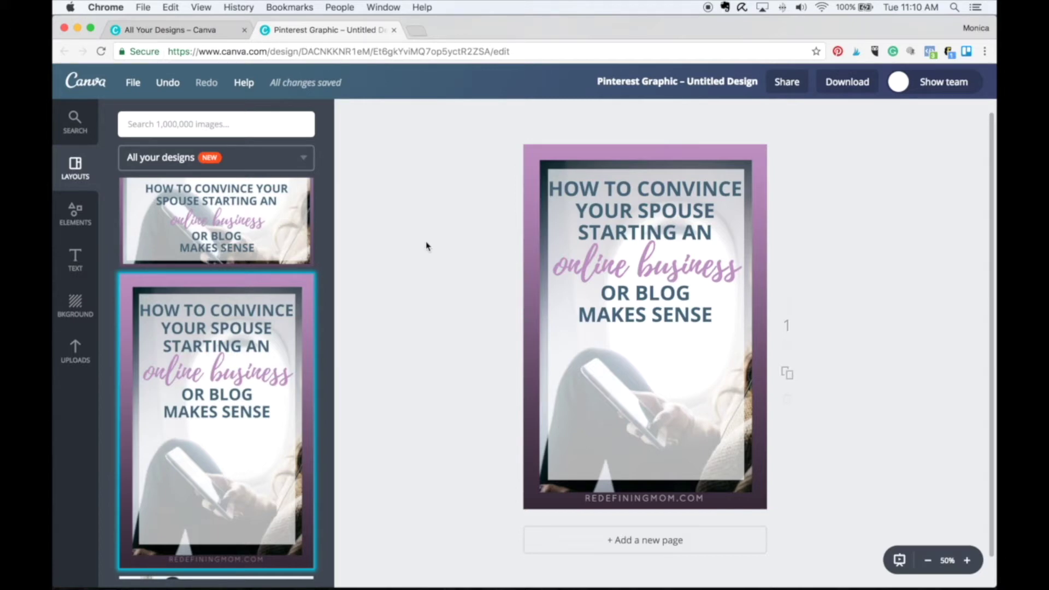
# Swap the uploaded photo of a woman on a laptop in a kitchen into the pin's picture
pyautogui.click(66, 358)
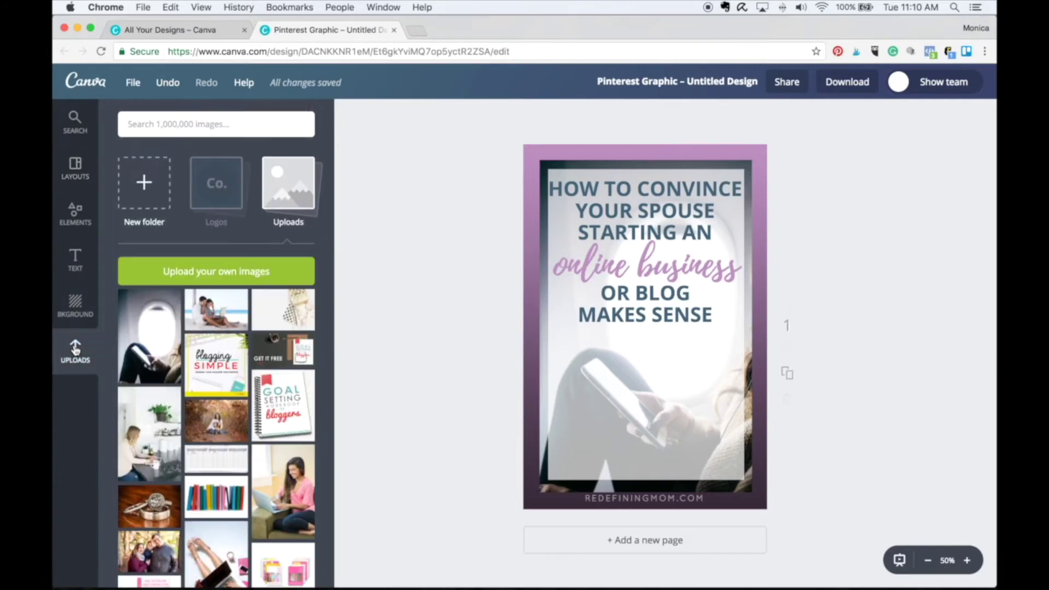
pyautogui.scroll(-3, 205, 376)
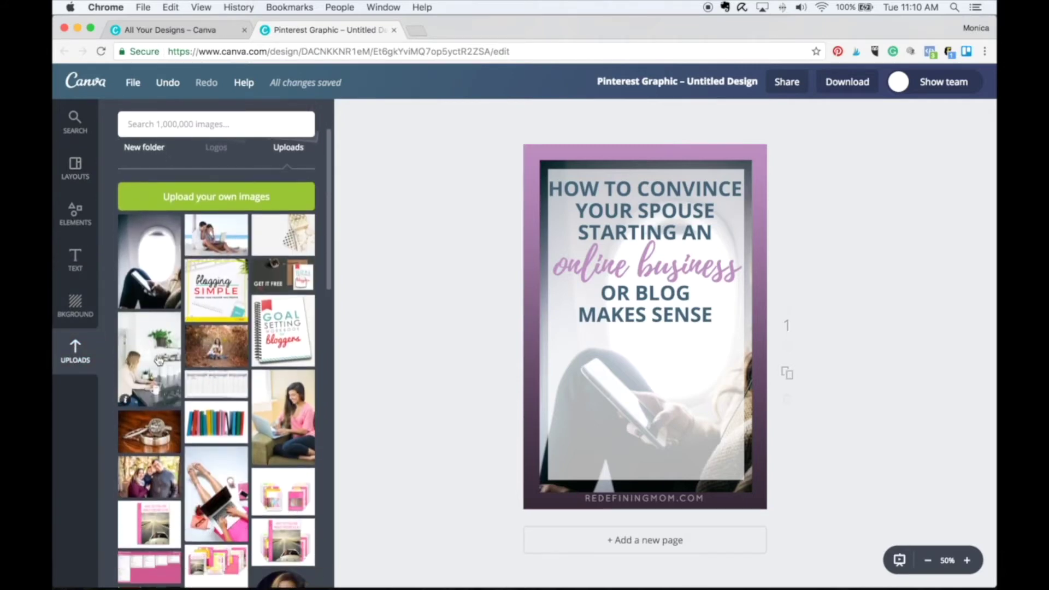
pyautogui.scroll(-1, 152, 363)
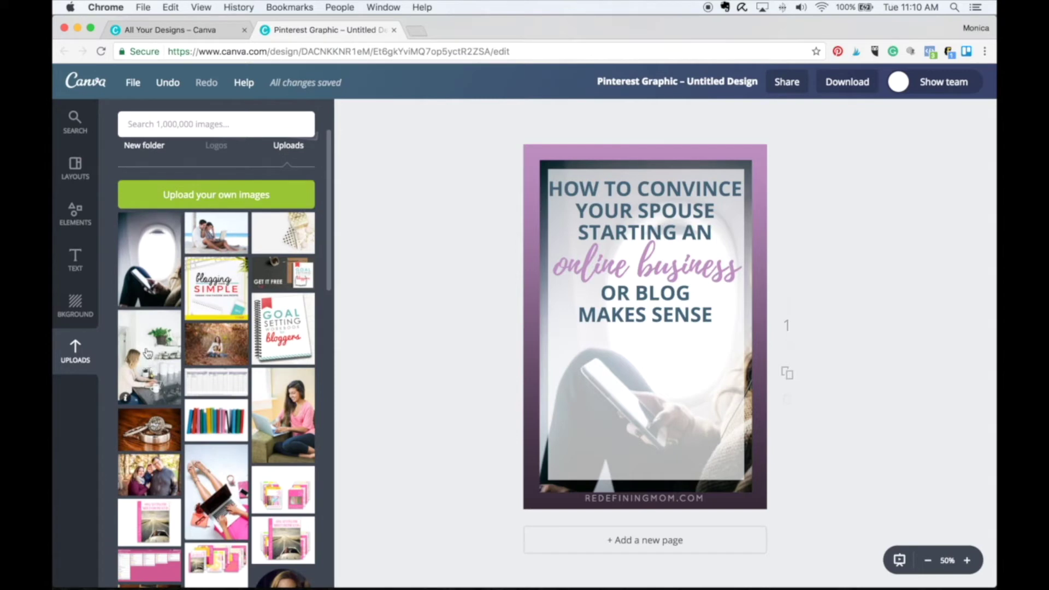
pyautogui.moveTo(146, 352); pyautogui.dragTo(545, 292)
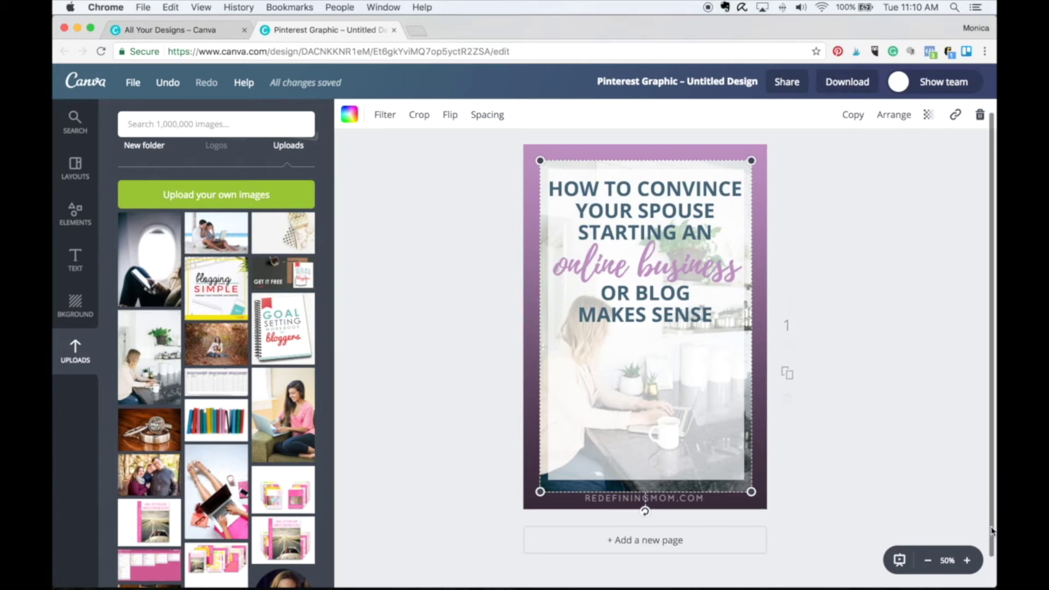
pyautogui.click(677, 157)
# Recolour the pin's purple border to the palest Redefining Mom lavender swatch
pyautogui.click(664, 150)
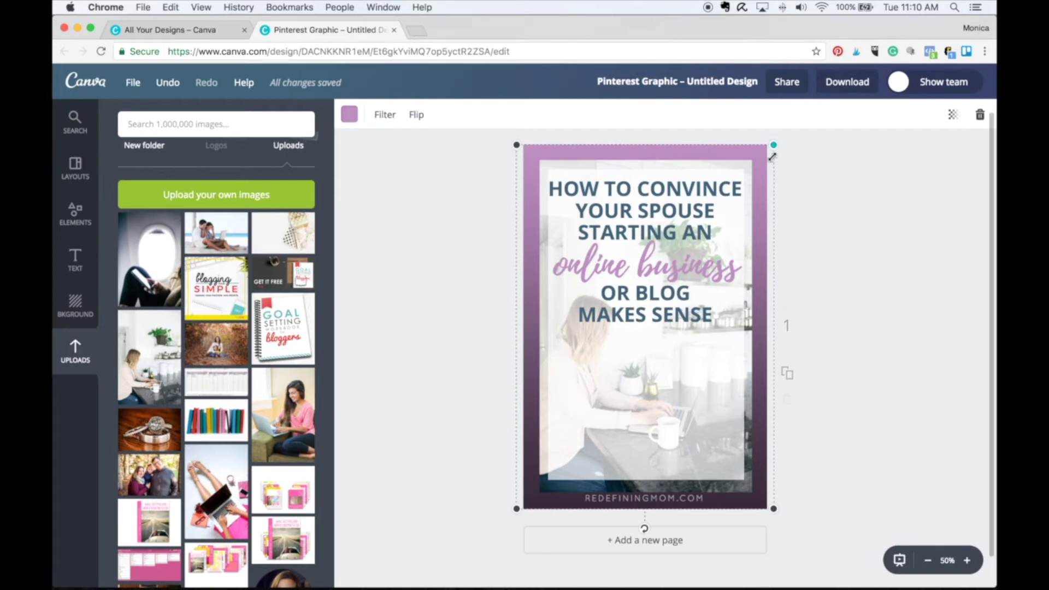
pyautogui.click(350, 121)
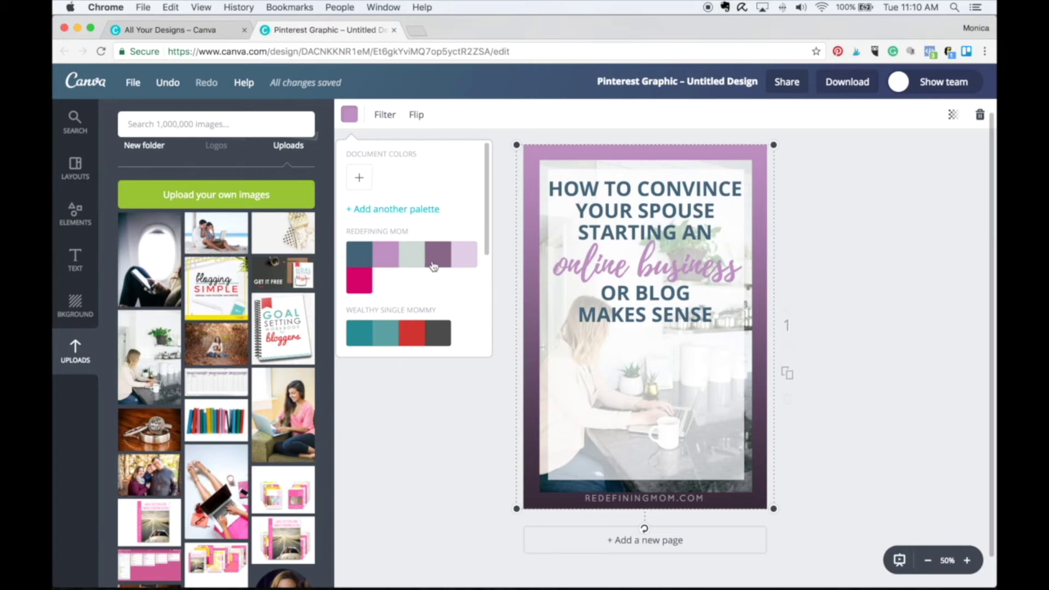
pyautogui.click(475, 263)
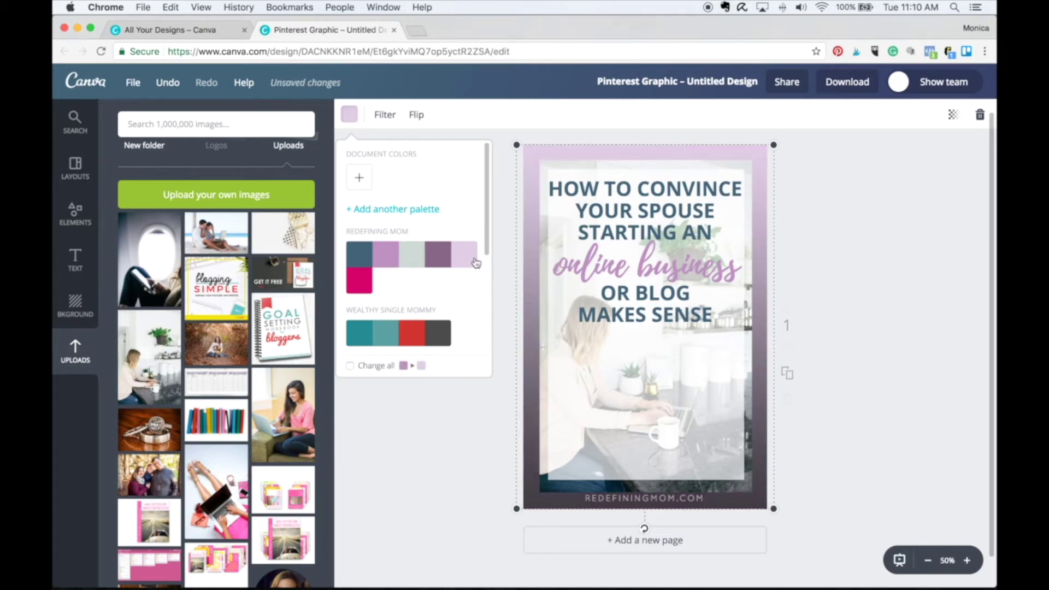
pyautogui.click(430, 101)
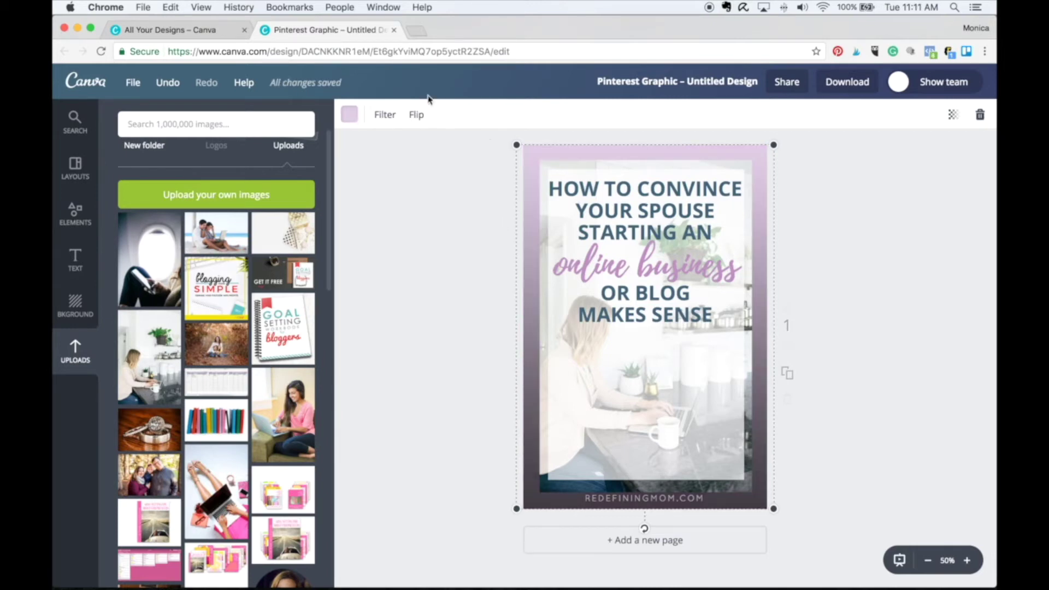
pyautogui.click(649, 134)
pyautogui.click(82, 313)
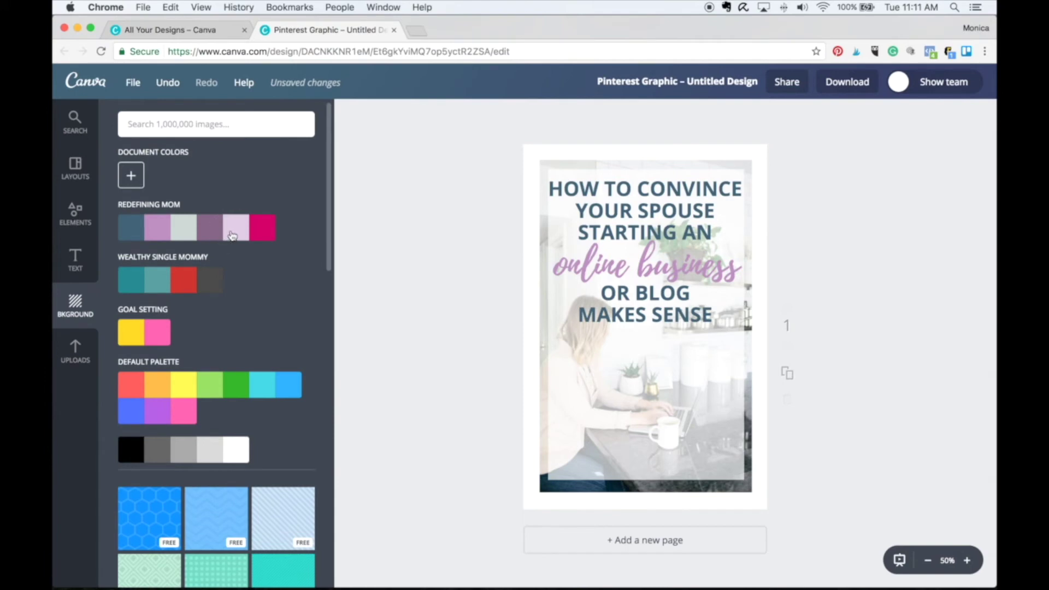
# Try a pale pink fill, then apply the dark teal gradient as the pin background
pyautogui.click(233, 234)
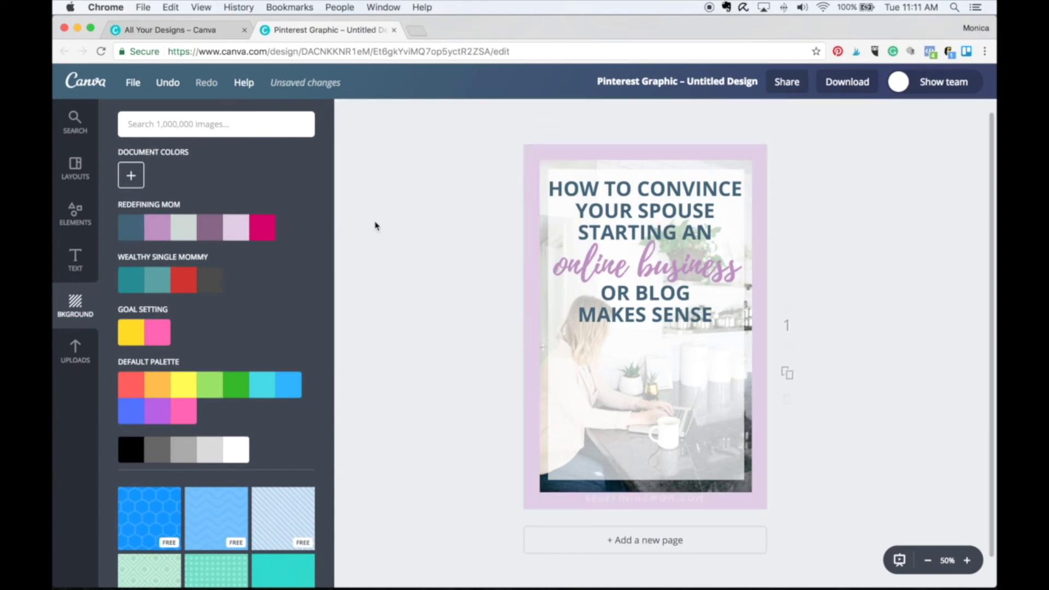
pyautogui.scroll(-15, 282, 310)
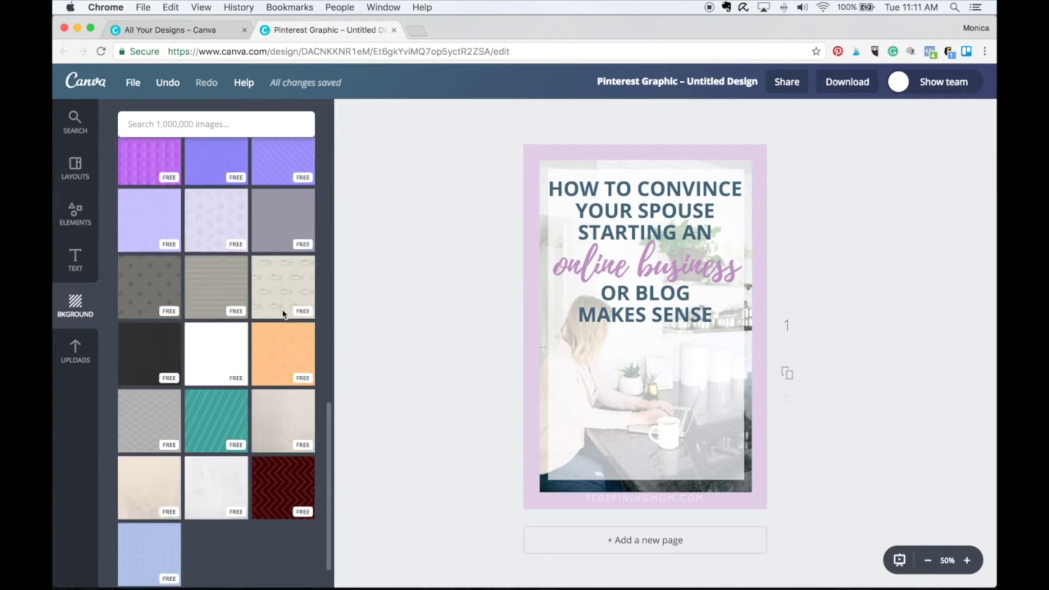
pyautogui.scroll(-8, 283, 315)
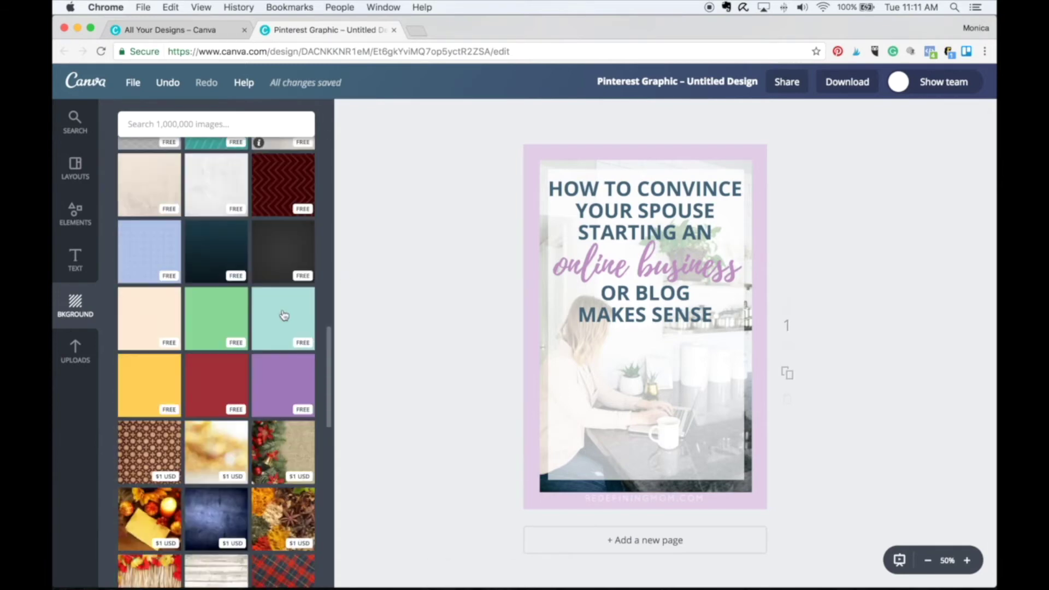
pyautogui.scroll(-15, 283, 315)
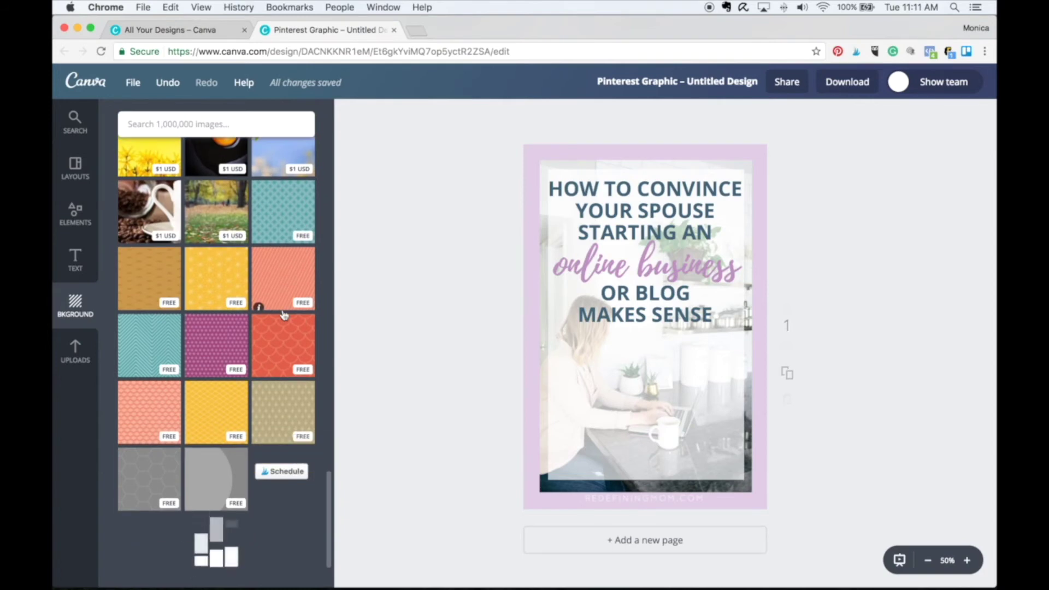
pyautogui.scroll(-5, 283, 315)
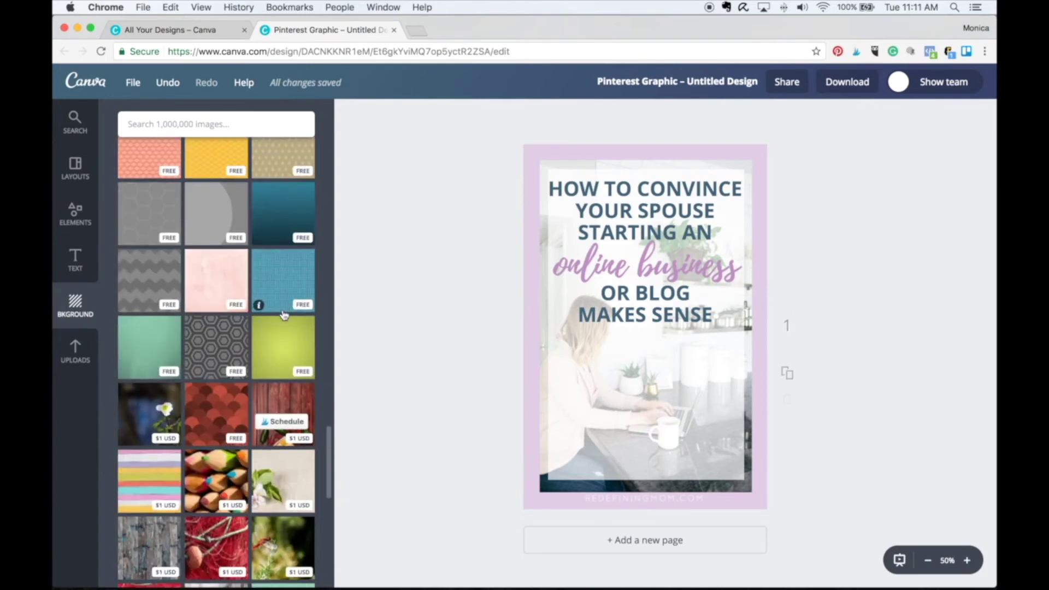
pyautogui.scroll(-1, 284, 314)
pyautogui.click(299, 185)
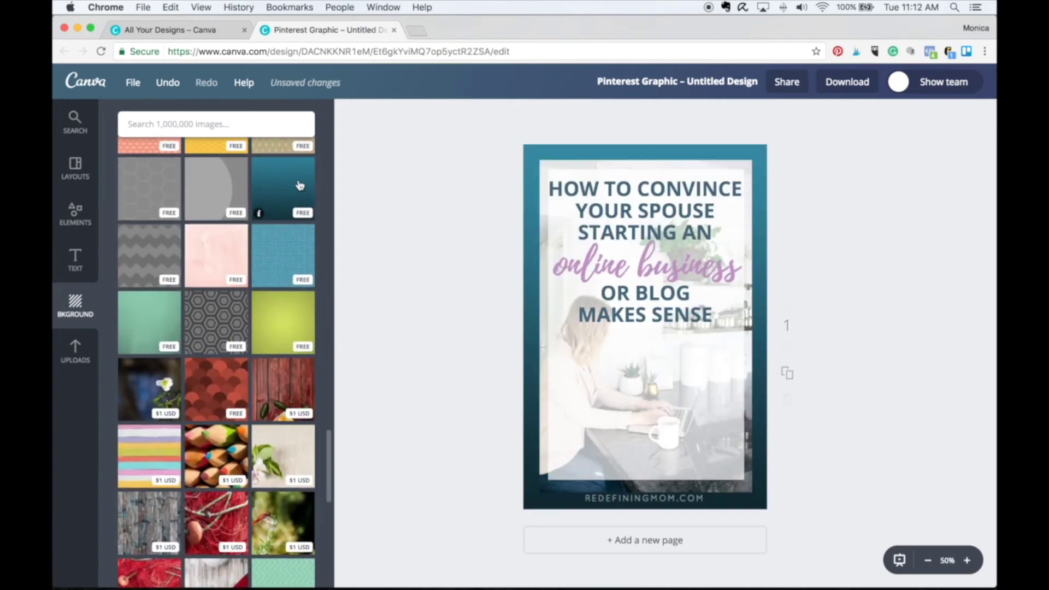
# Recolour the gradient background light lavender from the Redefining Mom palette
pyautogui.click(529, 151)
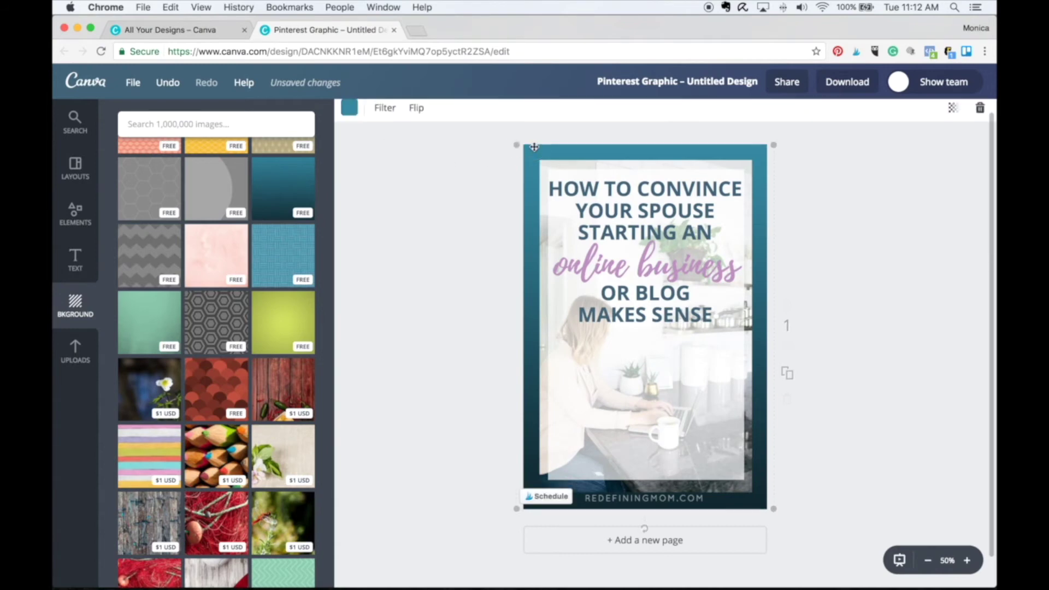
pyautogui.click(349, 114)
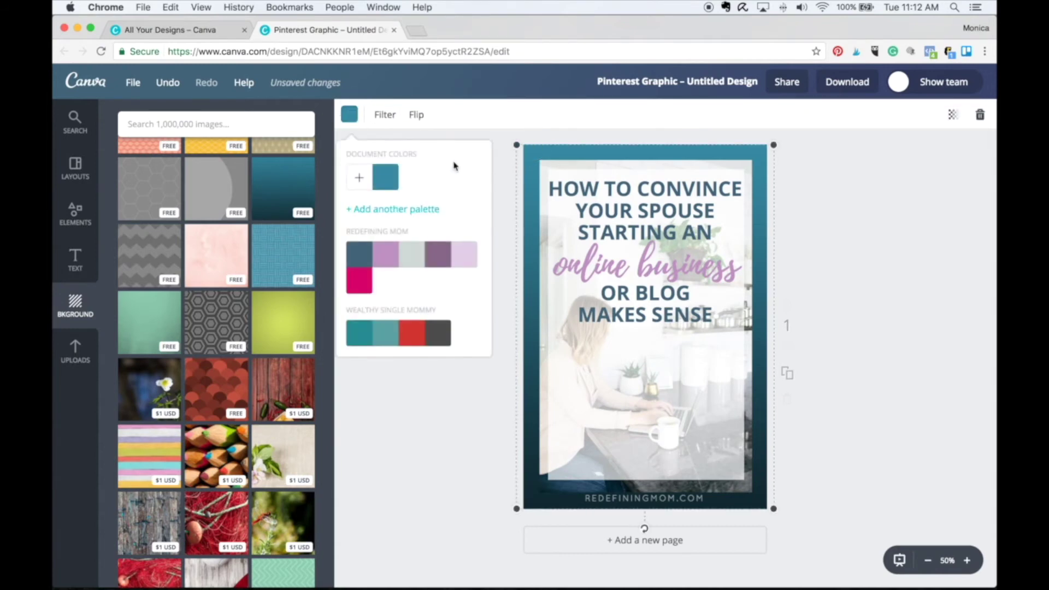
pyautogui.click(469, 262)
pyautogui.click(428, 453)
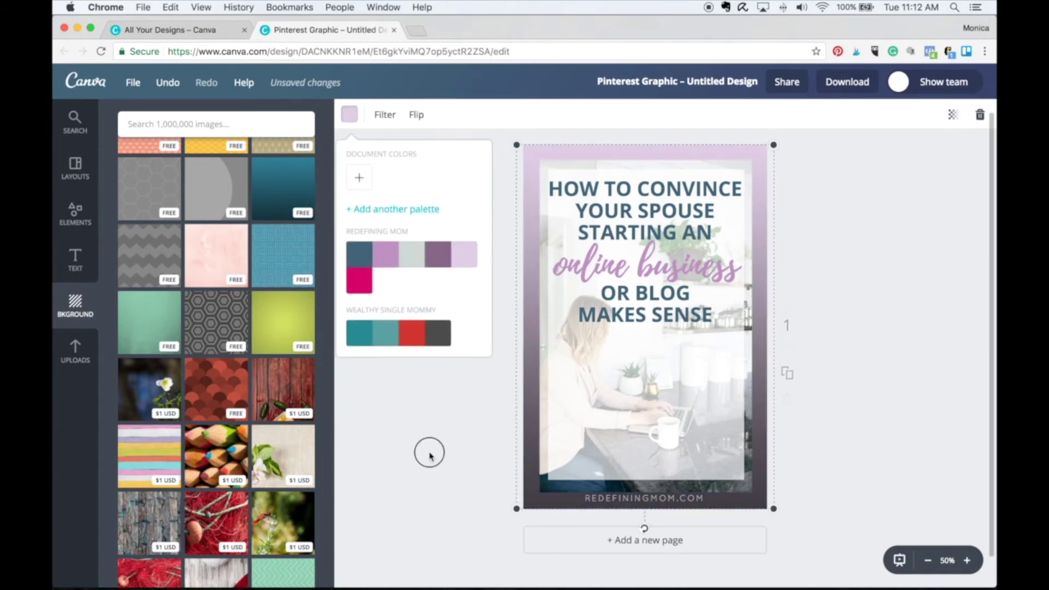
pyautogui.scroll(15, 257, 273)
pyautogui.scroll(1, 677, 206)
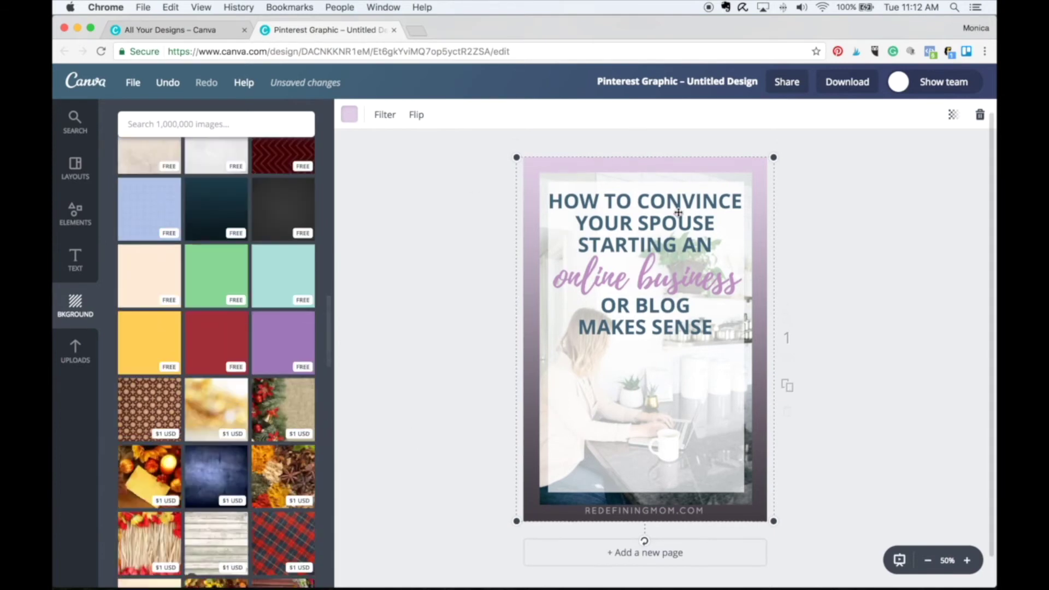
pyautogui.click(677, 206)
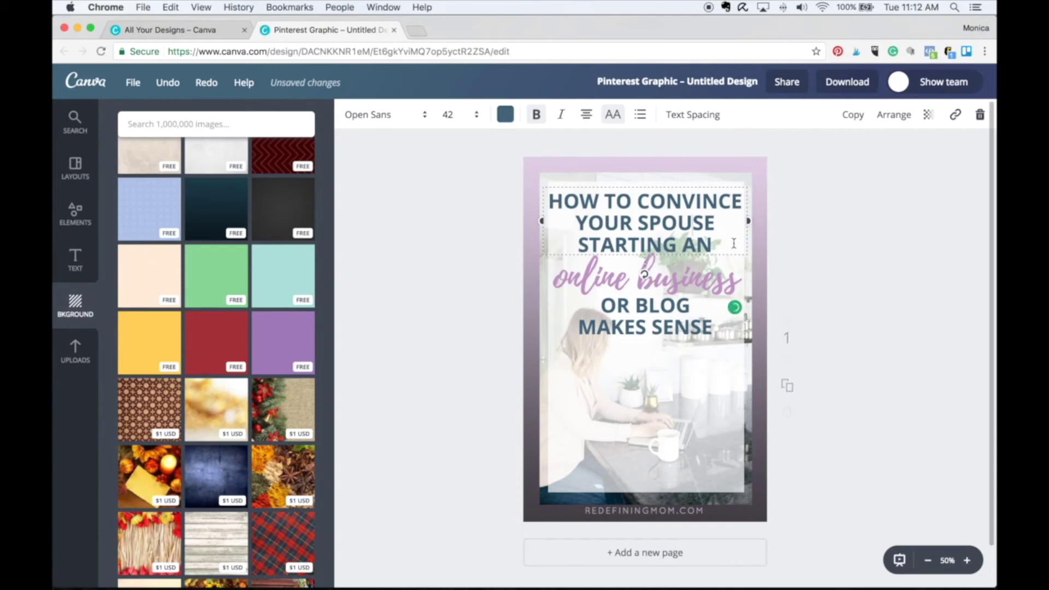
pyautogui.click(718, 281)
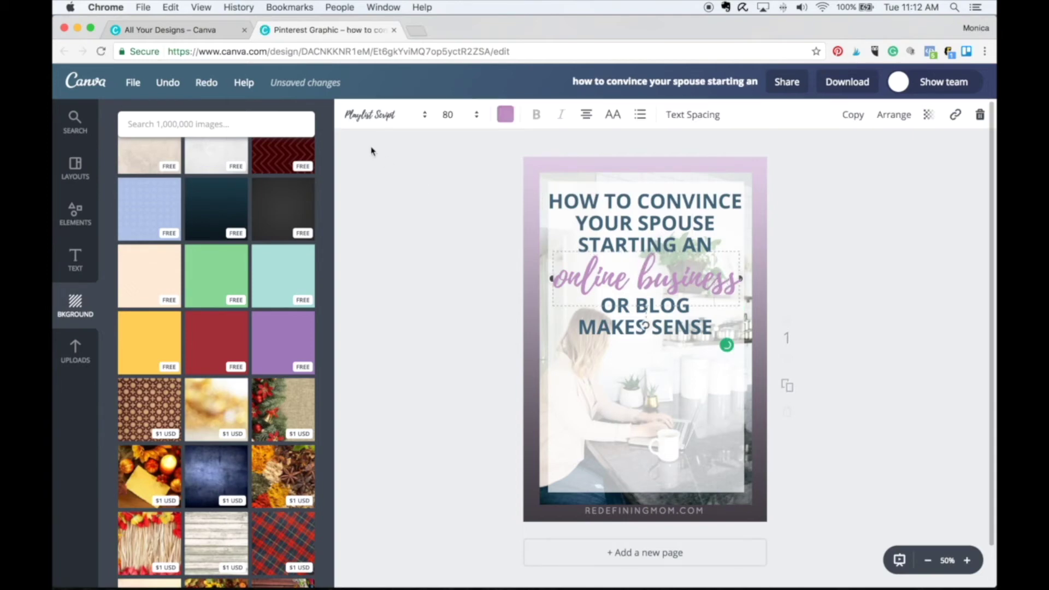
pyautogui.click(506, 114)
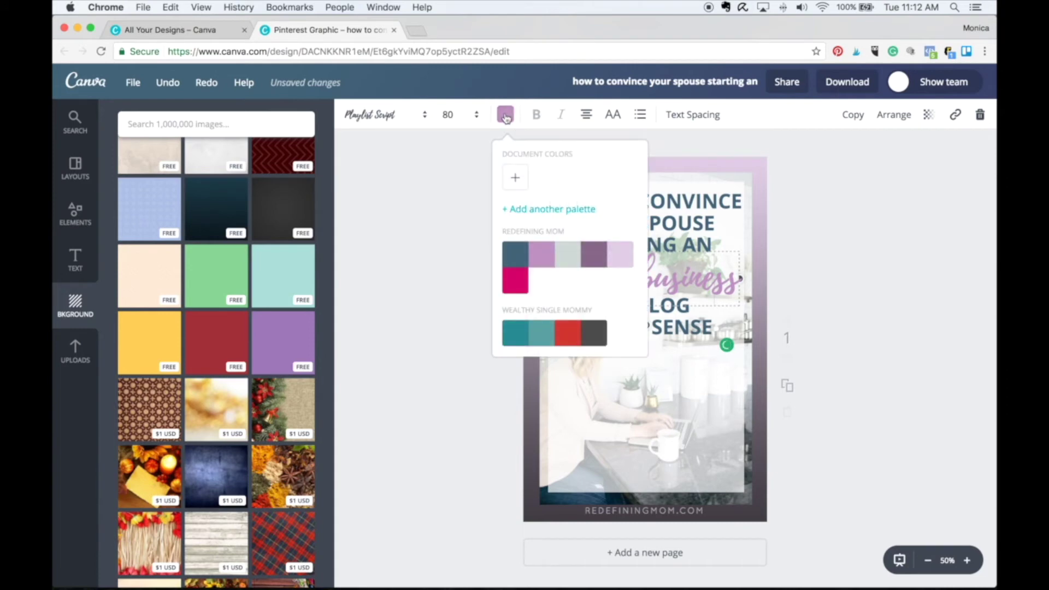
pyautogui.click(416, 269)
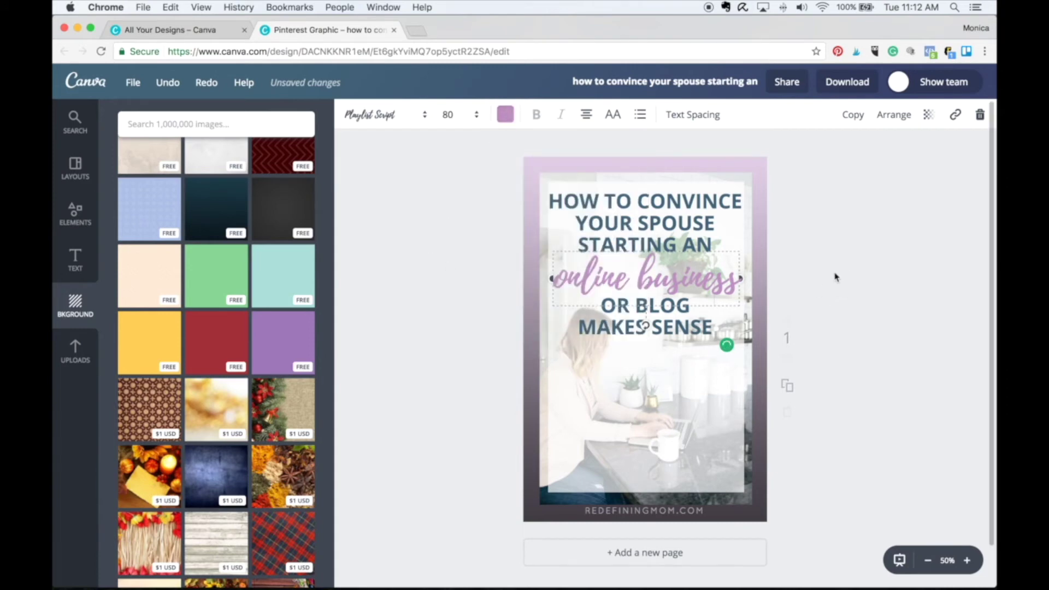